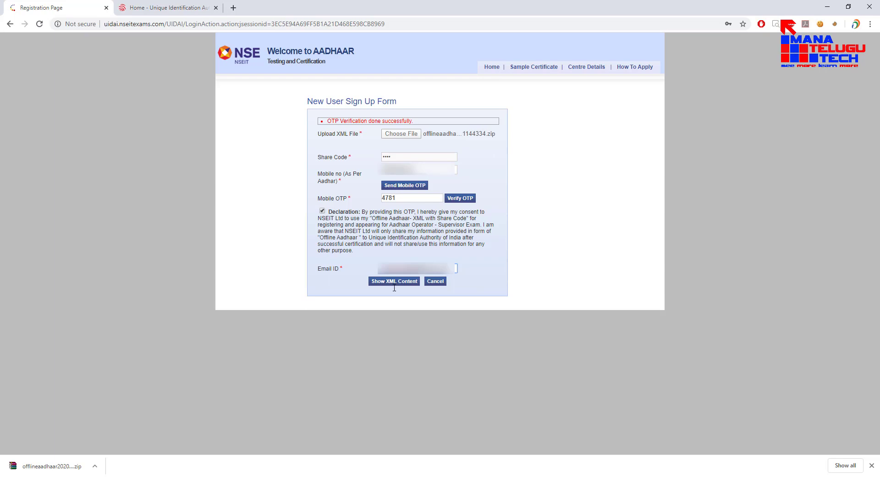
# Show the XML content of the uploaded offline Aadhaar file and confirm the Aadhaar details to register the new user.
pyautogui.press('Tab')
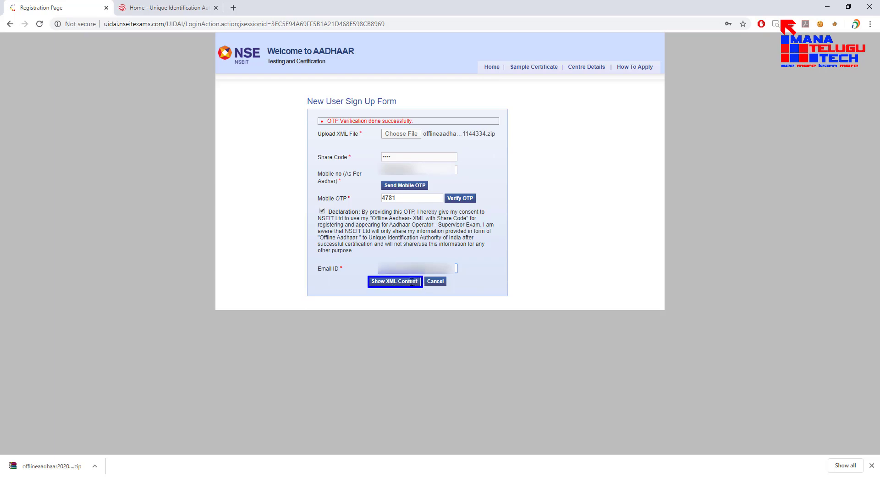
pyautogui.click(412, 281)
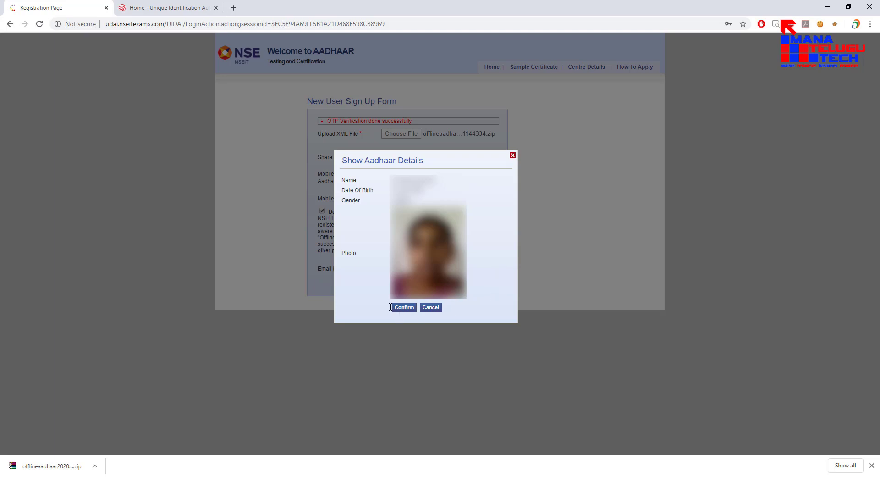
pyautogui.moveTo(390, 300); pyautogui.dragTo(419, 317)
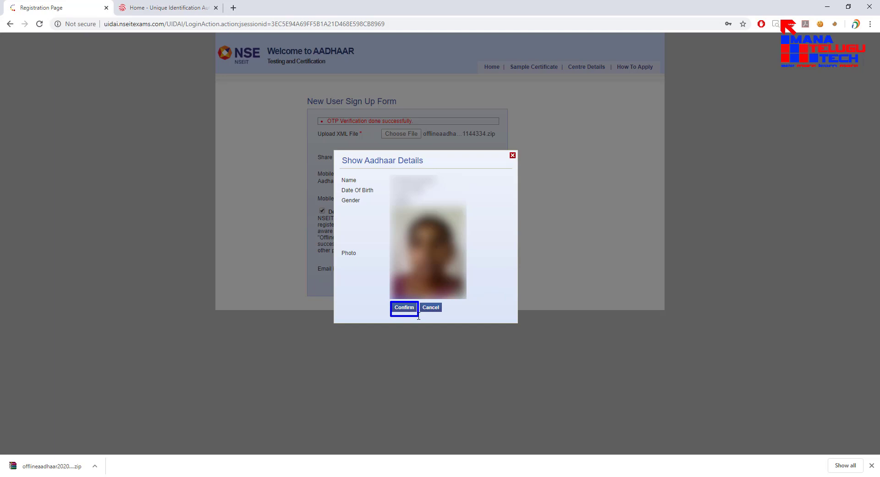
pyautogui.click(405, 308)
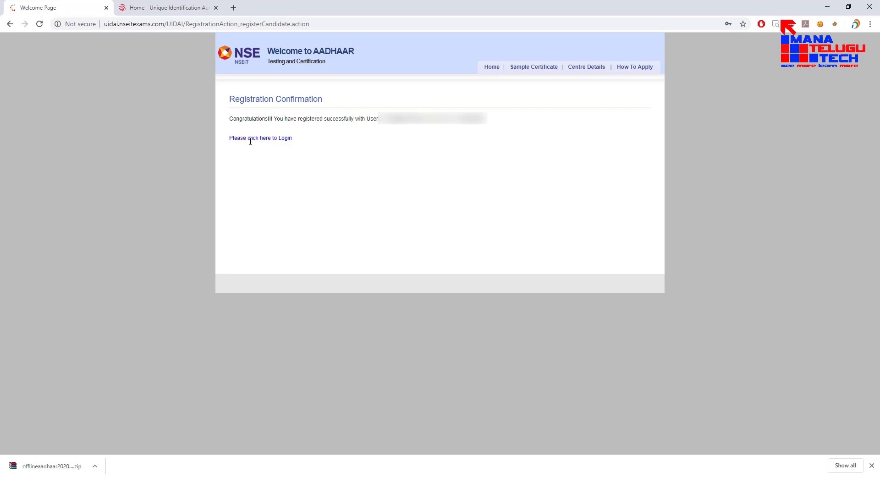
# Sign in with the new user ID and password, and submit the password change with the secret question and answer.
pyautogui.click(272, 138)
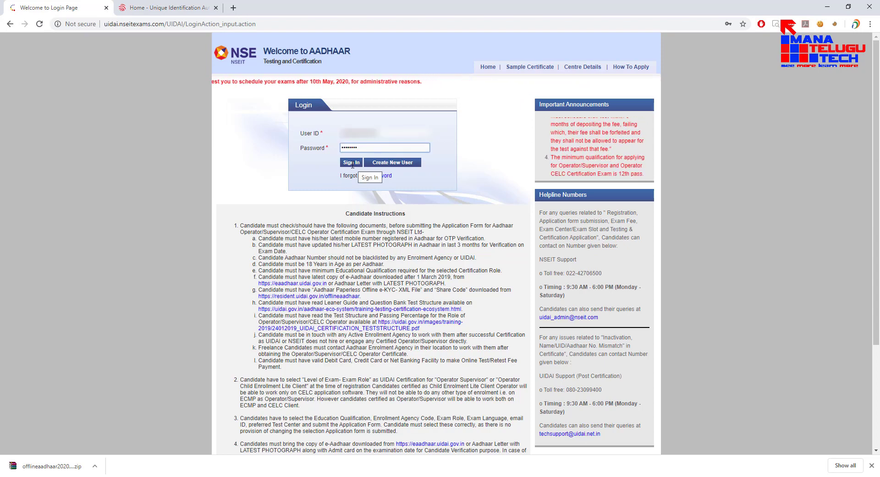
pyautogui.click(353, 163)
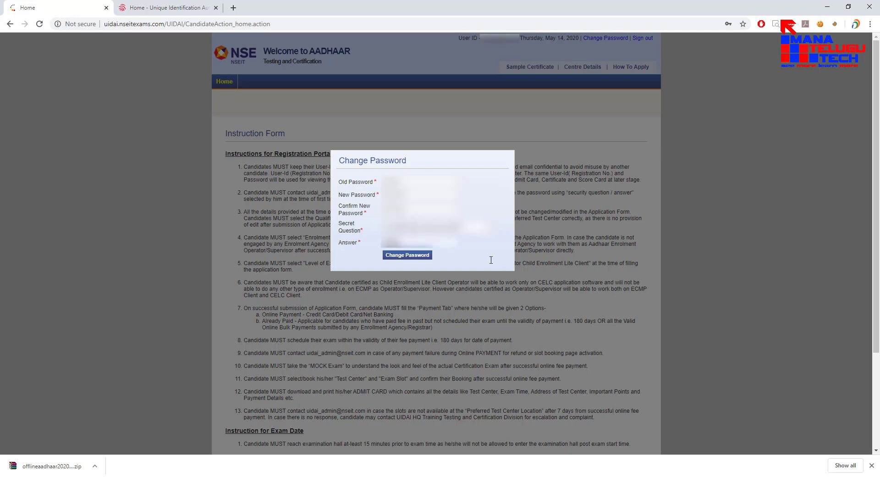
pyautogui.click(407, 255)
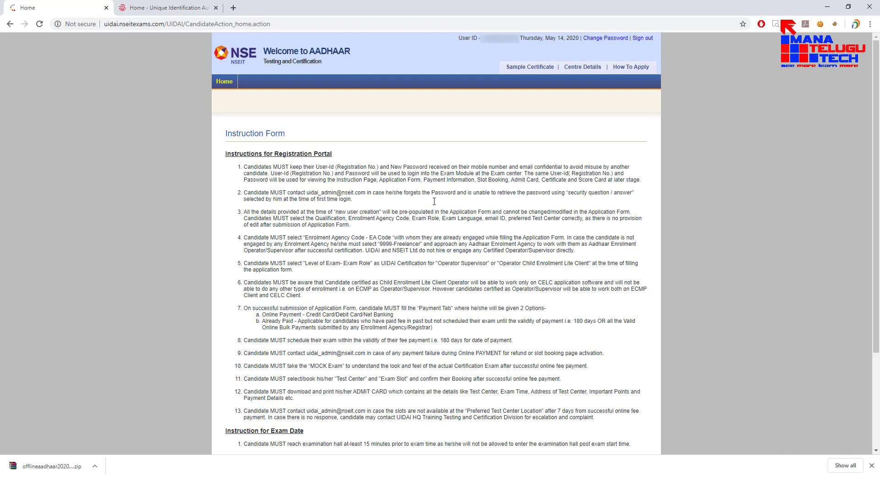
# Agree to the registration and exam-date instructions and continue to the application form.
pyautogui.scroll(-3, 434, 202)
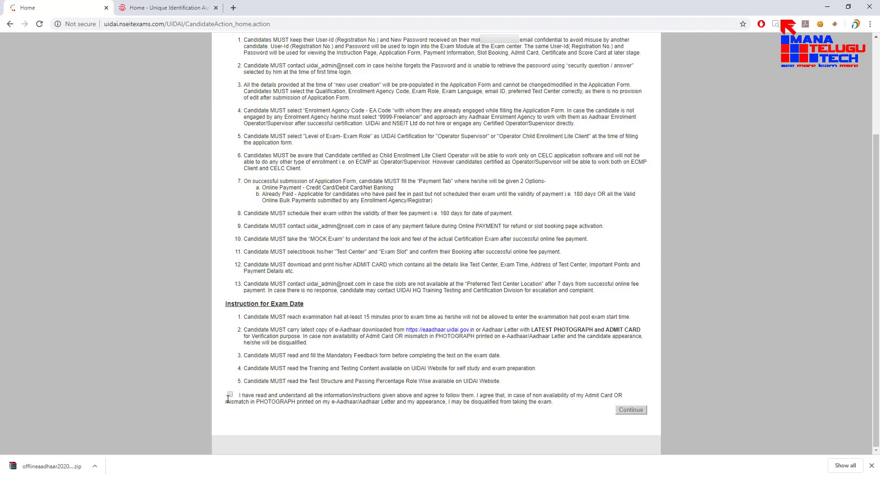
pyautogui.click(230, 394)
pyautogui.click(631, 409)
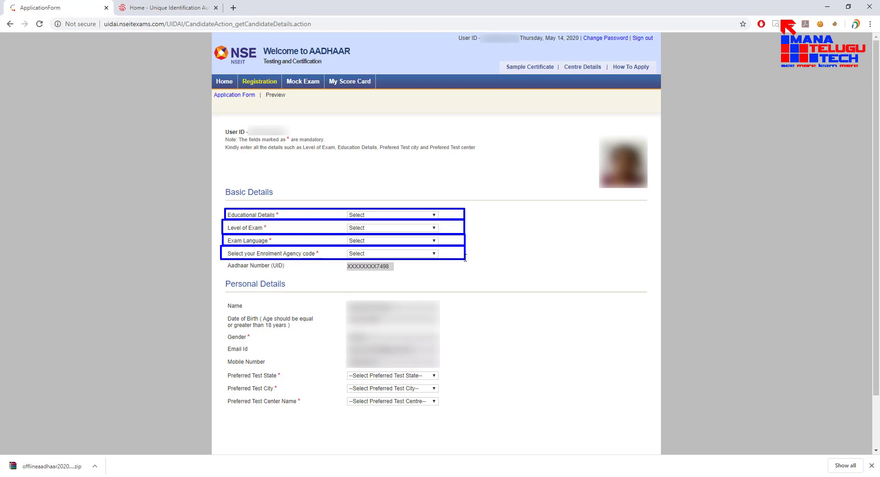
# Set the basic details to Graduate education, the UIDAI Certification for Operator - Supervisor exam and Telugu as exam language.
pyautogui.click(433, 215)
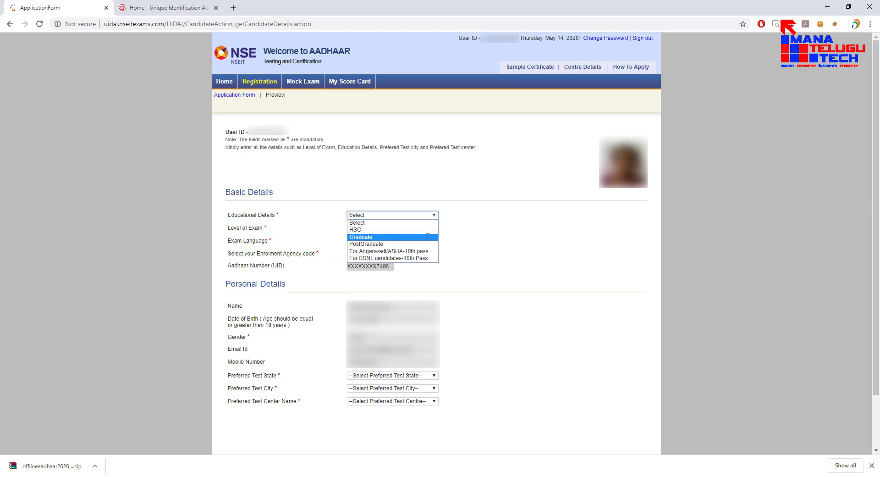
pyautogui.click(428, 236)
pyautogui.click(413, 228)
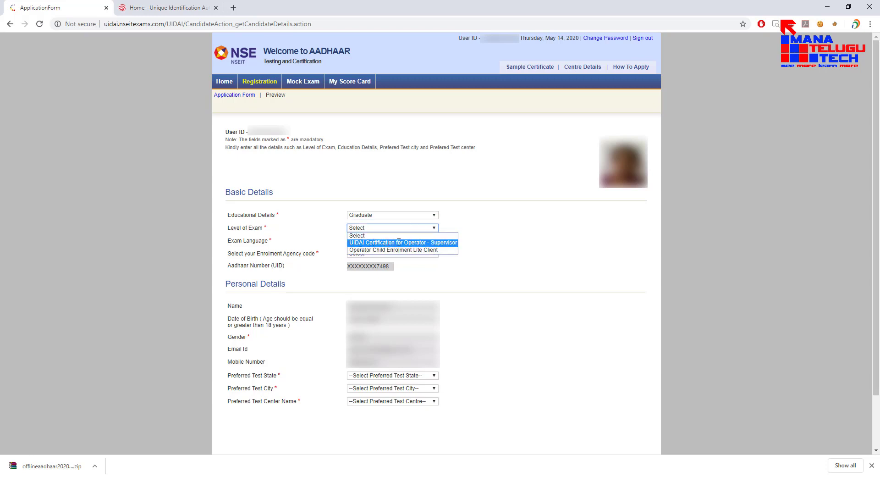
pyautogui.click(446, 242)
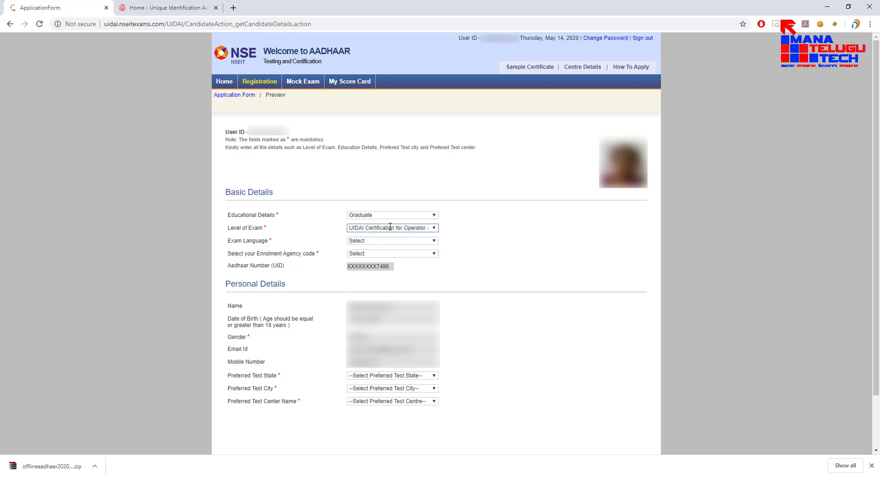
pyautogui.click(368, 240)
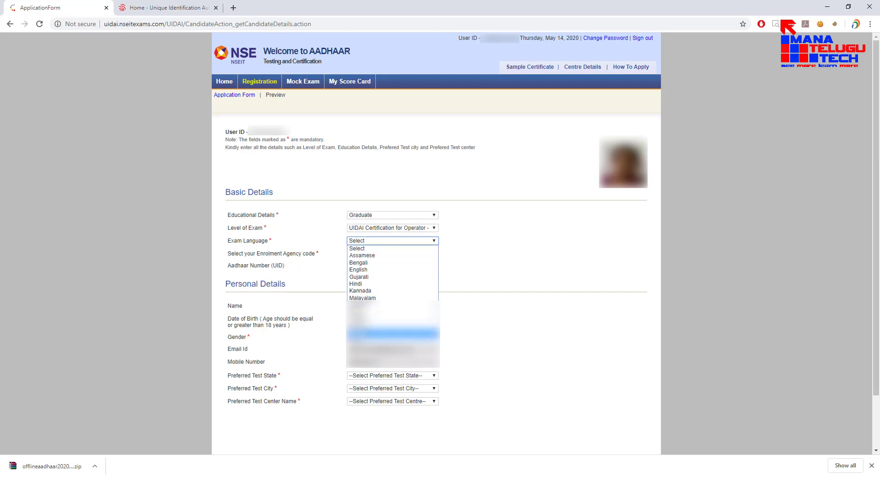
pyautogui.click(390, 334)
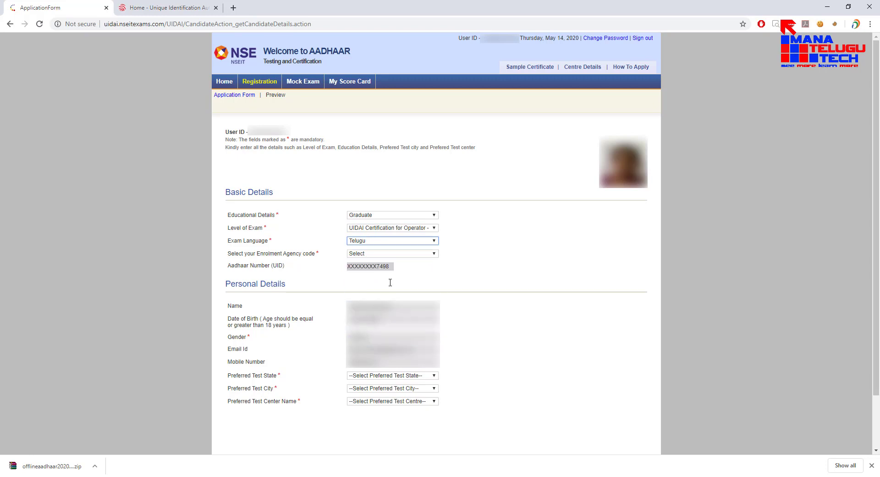
# Choose 2189 - CSC SPV as the enrolment agency code.
pyautogui.click(382, 253)
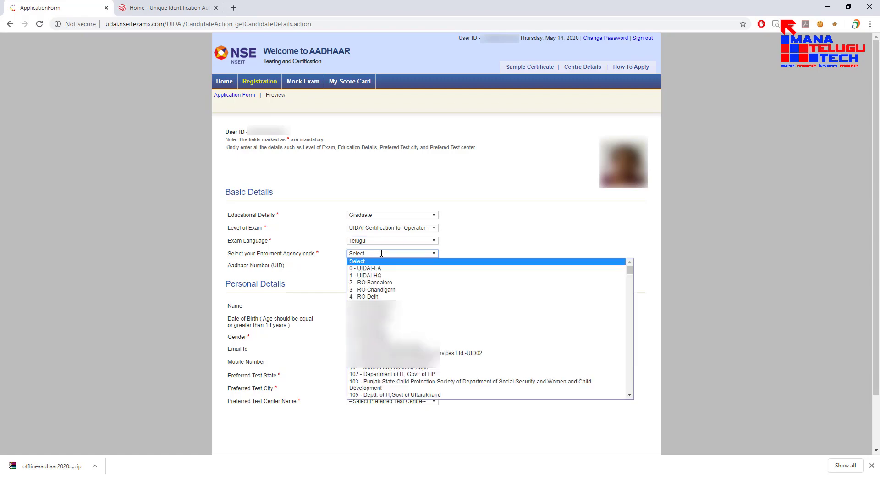
pyautogui.scroll(-15, 389, 324)
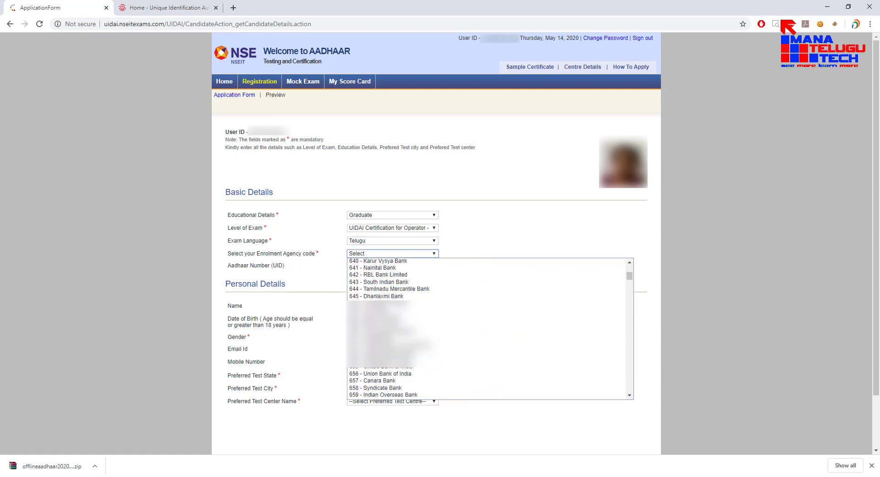
pyautogui.scroll(-20, 489, 328)
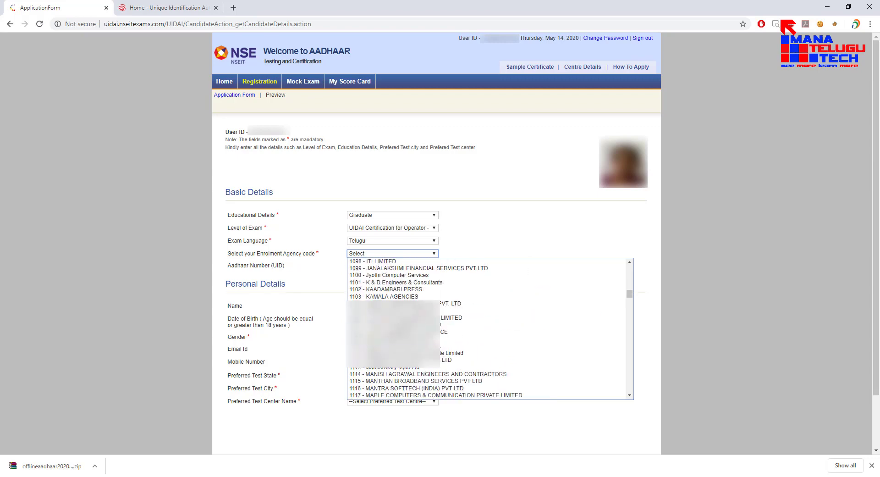
pyautogui.scroll(-20, 436, 282)
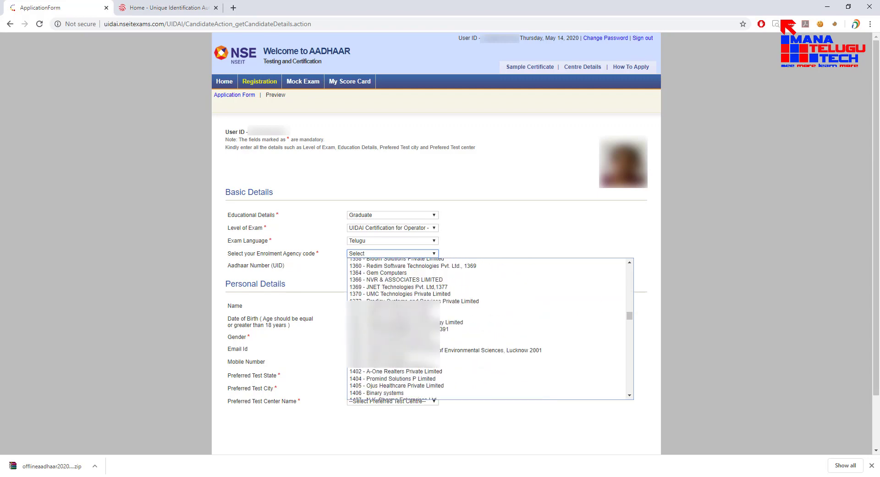
pyautogui.write('2189 - CSC SPV')
pyautogui.press('Return')
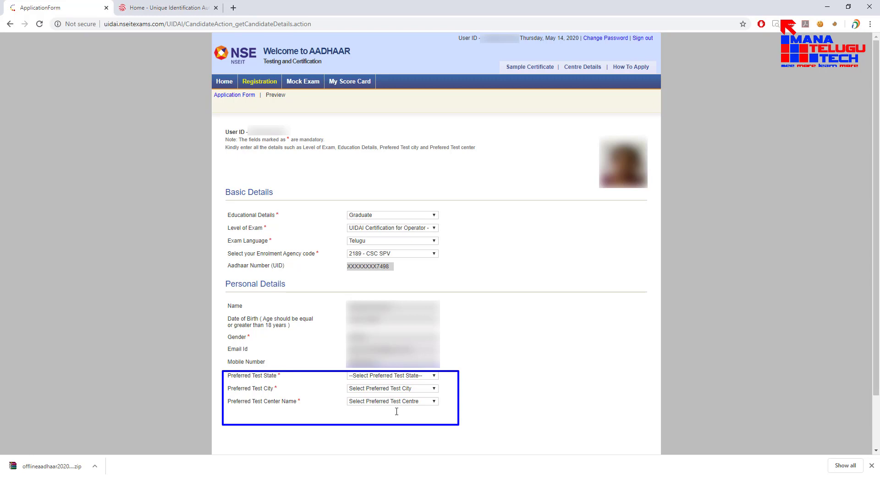
# Set the preferred test state to Andhra Pradesh, the test city to Guntur and the test center to WCTC-Guntur.
pyautogui.click(402, 374)
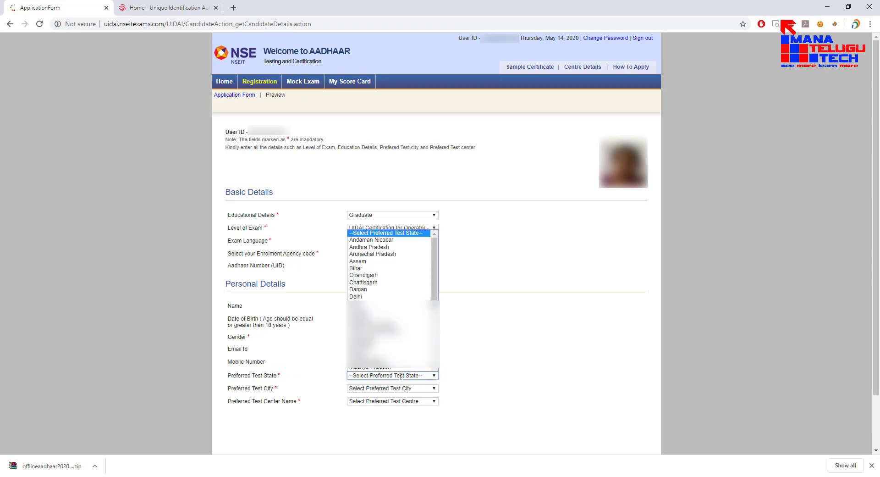
pyautogui.click(376, 240)
pyautogui.click(374, 388)
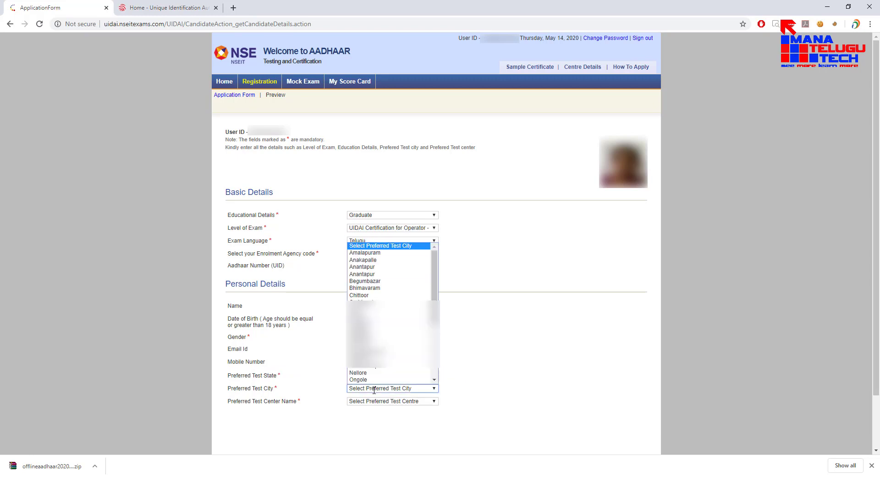
pyautogui.click(367, 309)
pyautogui.click(374, 400)
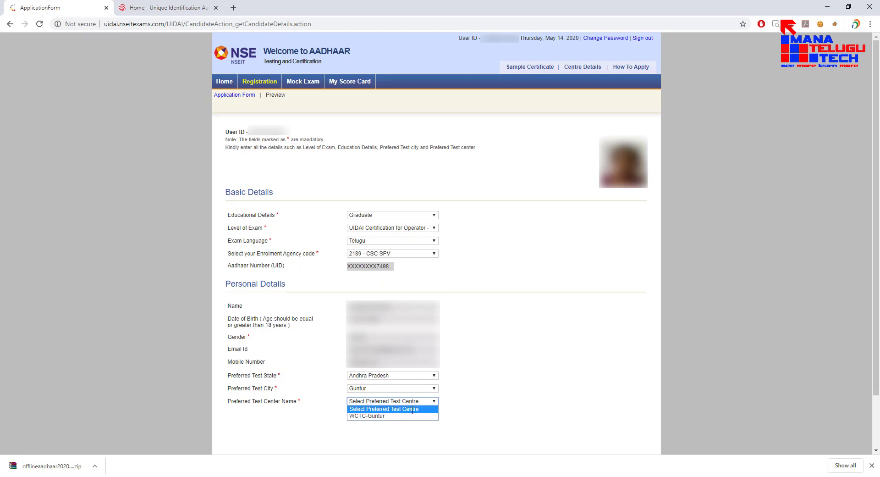
pyautogui.click(390, 416)
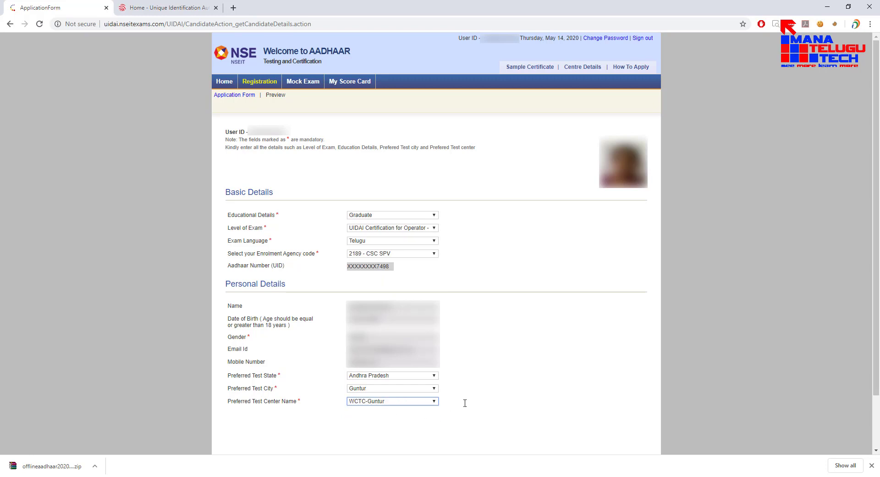
pyautogui.scroll(-2, 464, 402)
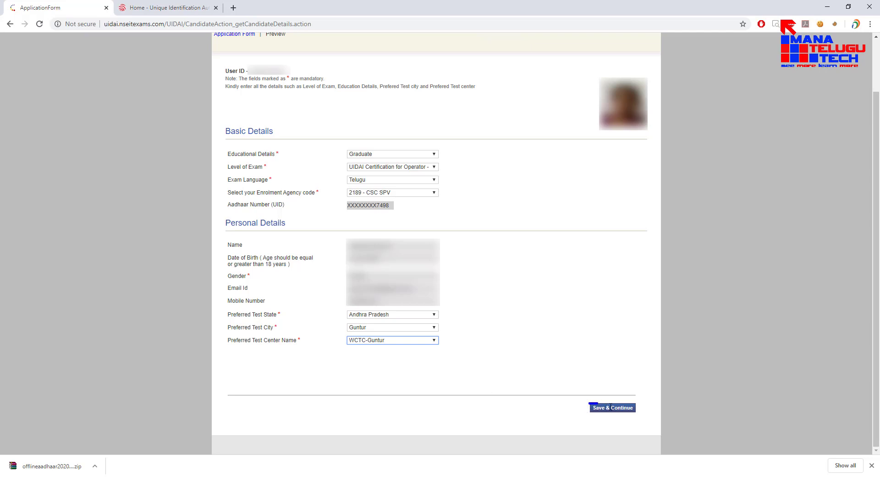
# Save the application form, proceed from its preview and accept the declaration to submit the application.
pyautogui.click(611, 407)
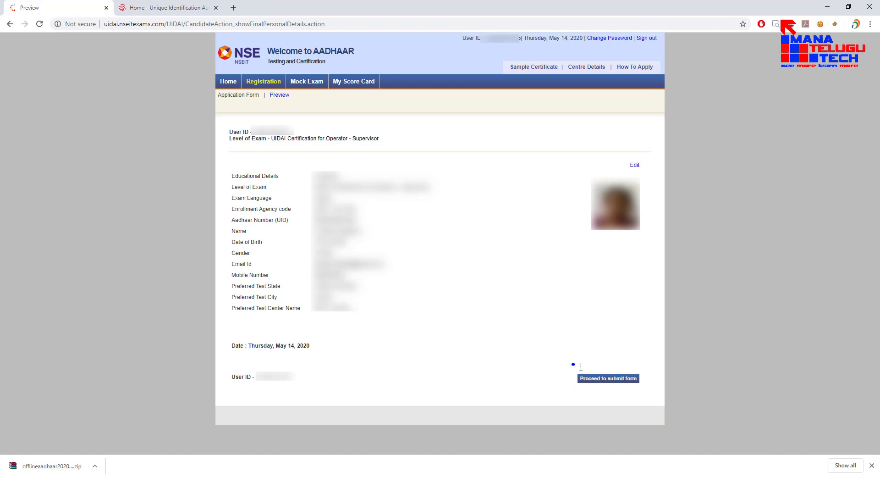
pyautogui.click(608, 379)
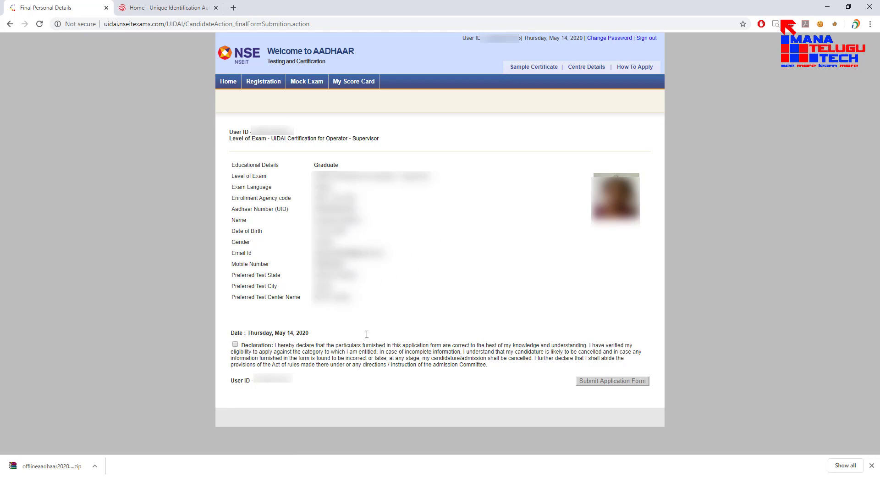
pyautogui.click(236, 344)
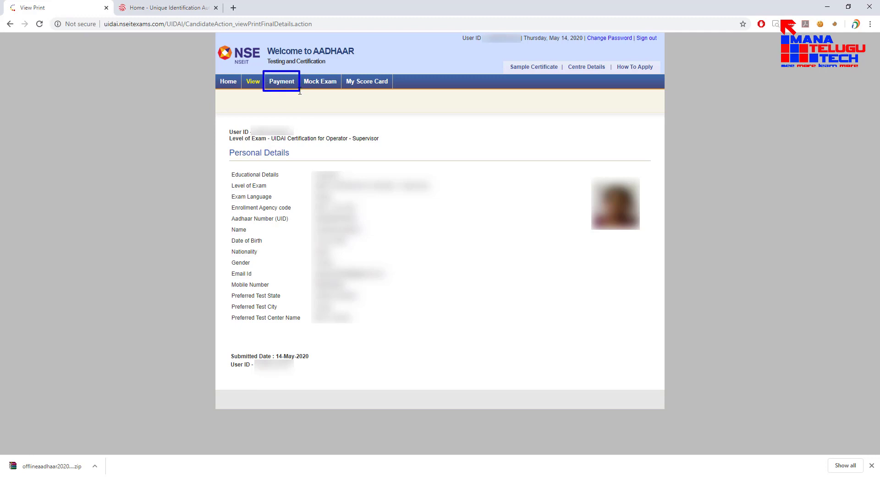
# Proceed with online payment of the exam fee and confirm continuing to the payment gateway.
pyautogui.click(281, 81)
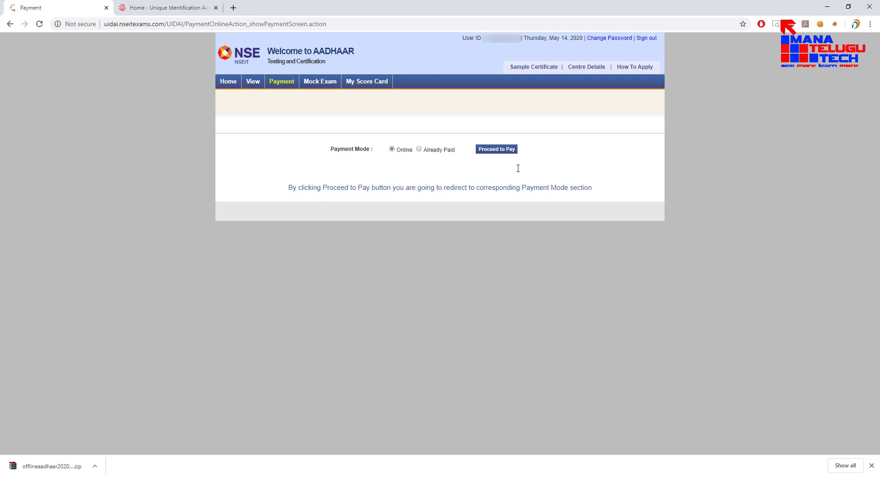
pyautogui.moveTo(475, 140); pyautogui.dragTo(518, 159)
pyautogui.click(500, 150)
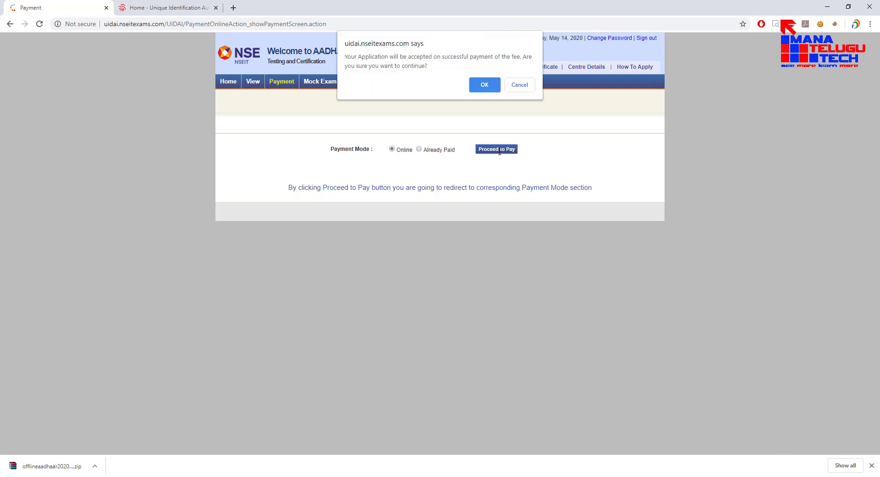
pyautogui.click(478, 85)
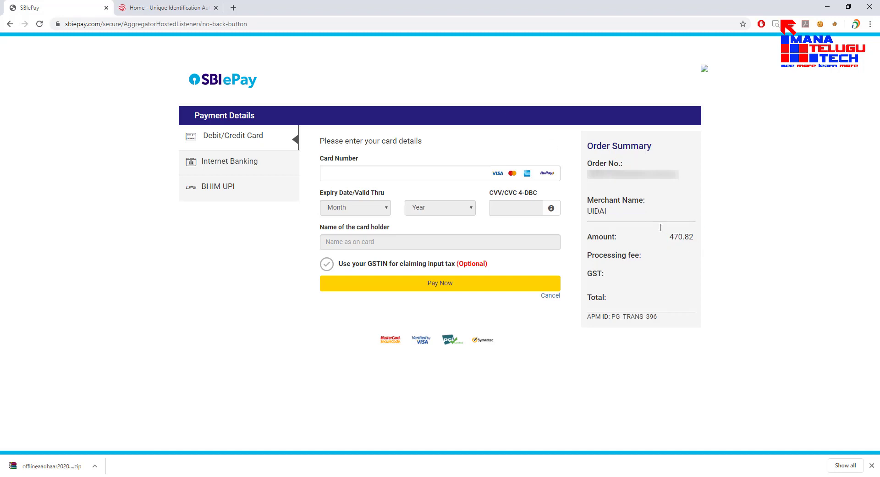
pyautogui.moveTo(662, 225); pyautogui.dragTo(699, 245)
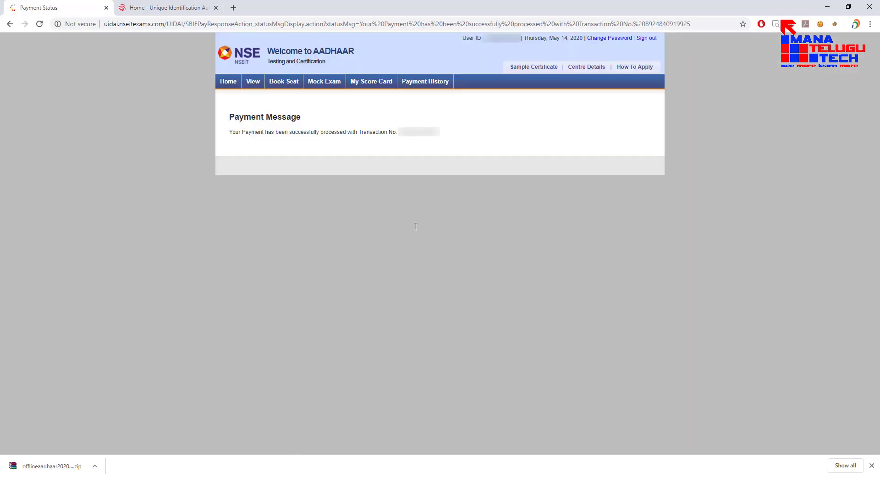
# Open the seat booking form and check the test dates offered for the WCTC-Guntur centre.
pyautogui.moveTo(221, 106)
pyautogui.mouseDown()
pyautogui.moveTo(379, 144)
pyautogui.moveTo(450, 145)
pyautogui.mouseUp()
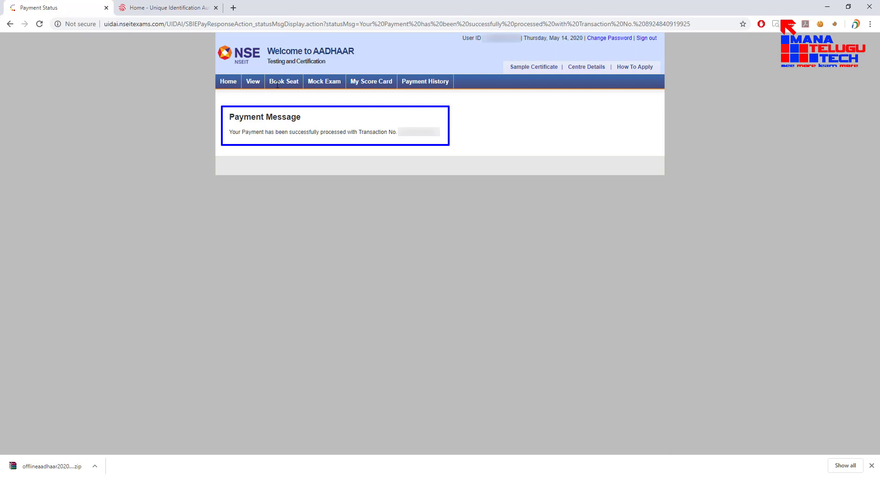
pyautogui.press('Escape')
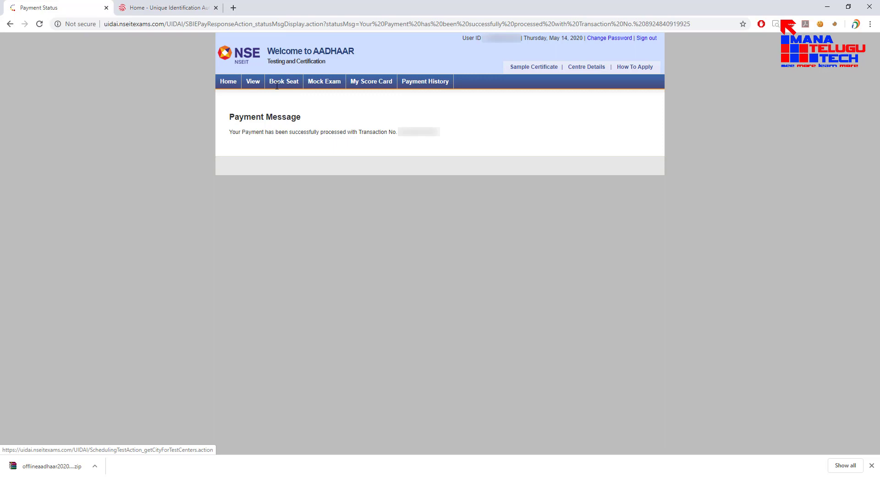
pyautogui.moveTo(265, 71); pyautogui.dragTo(304, 94)
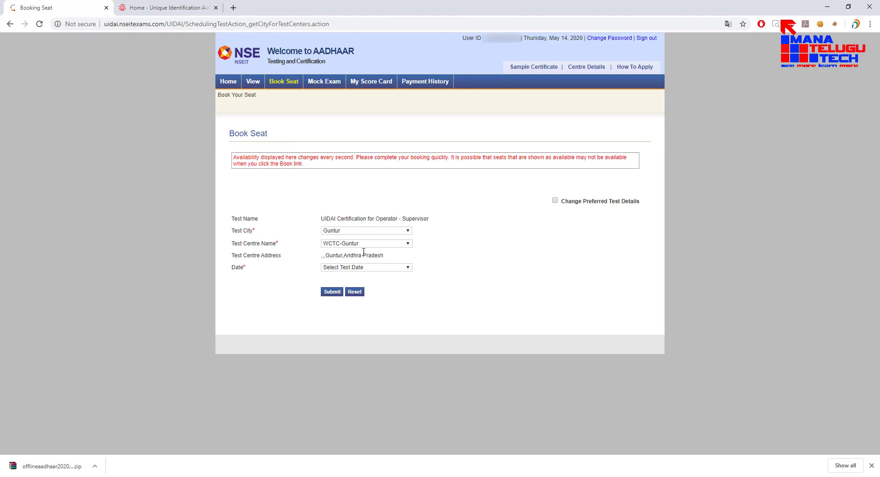
pyautogui.click(367, 269)
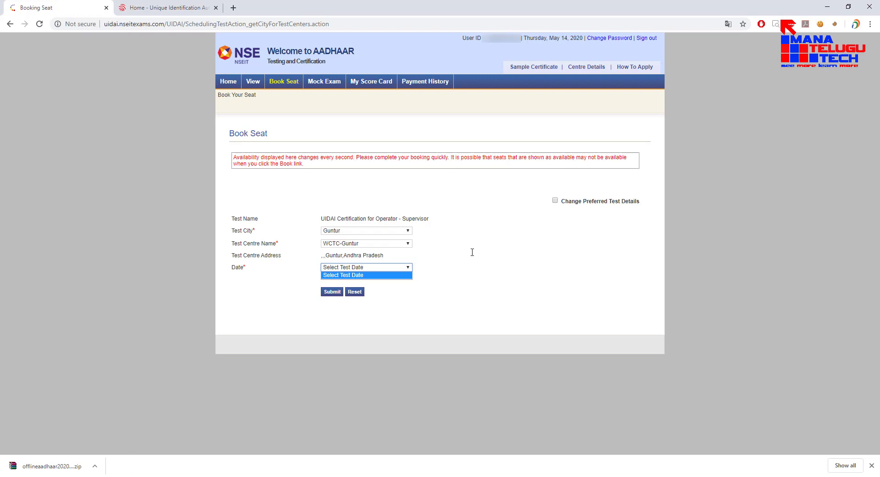
# Enable changing the preferred test details and set the test city to Vijayawada-RO.
pyautogui.click(358, 230)
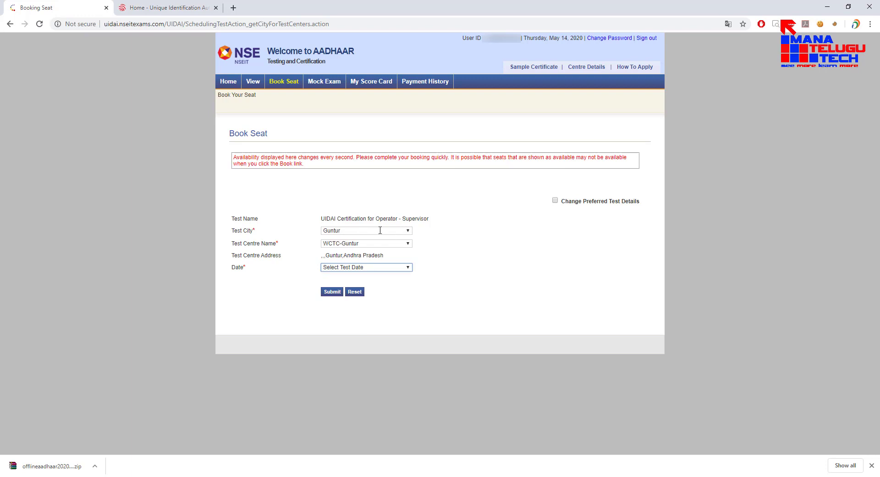
pyautogui.click(556, 200)
pyautogui.click(360, 231)
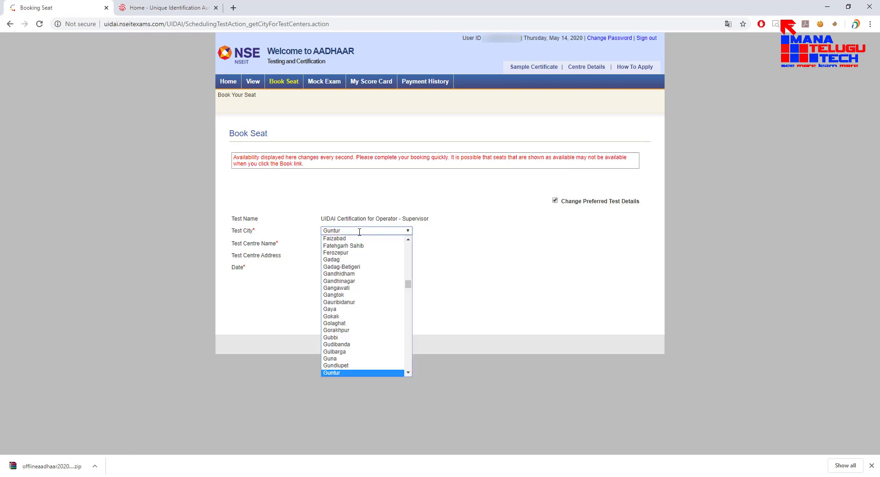
pyautogui.write('vi')
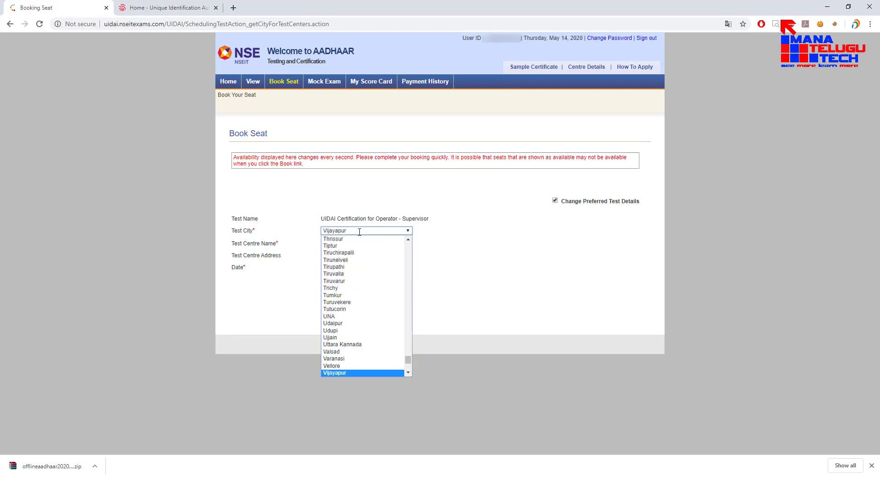
pyautogui.press('Down')
pyautogui.press('Down')
pyautogui.press('Down')
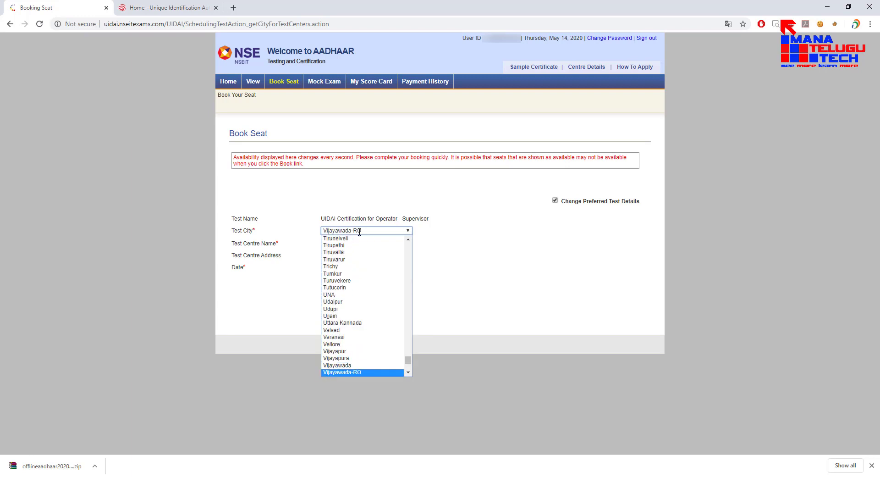
pyautogui.press('Return')
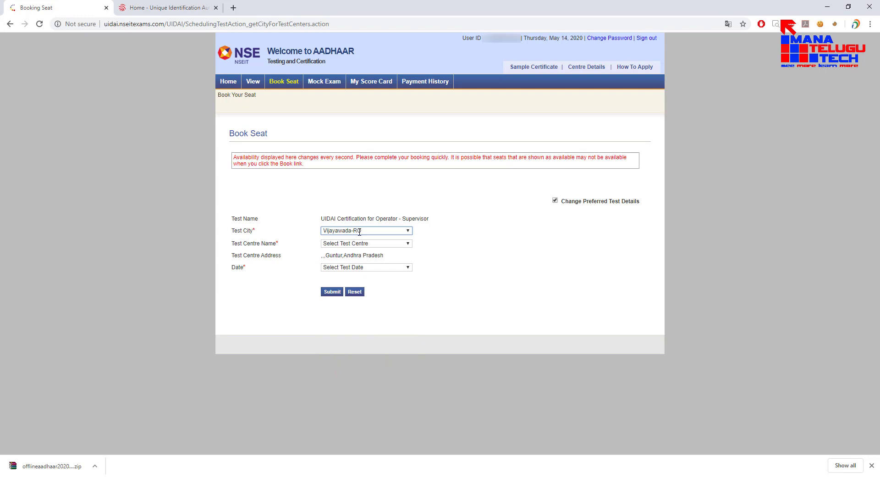
# Choose WCTC-Vijayawada RO as the test centre and check its available test dates.
pyautogui.click(363, 243)
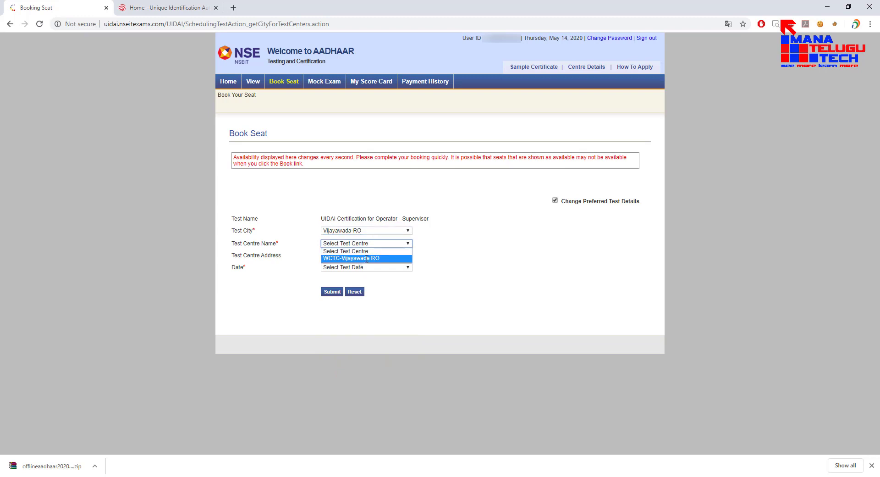
pyautogui.click(357, 258)
pyautogui.click(357, 267)
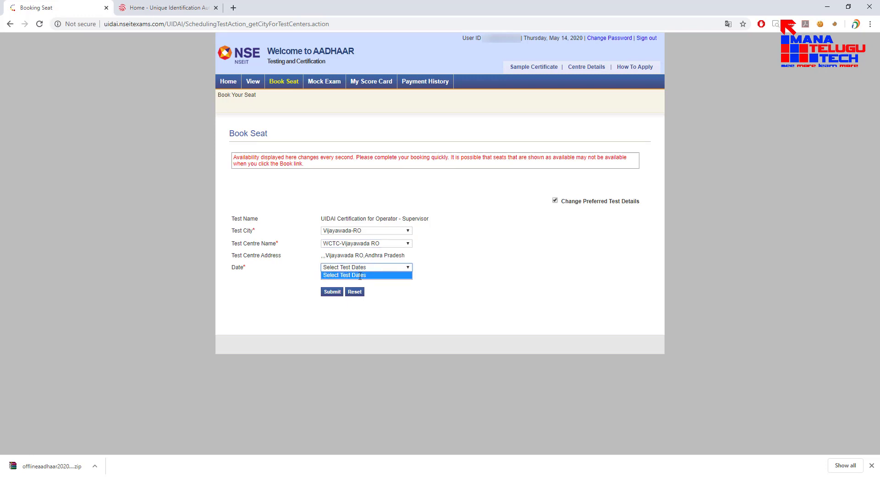
pyautogui.click(363, 243)
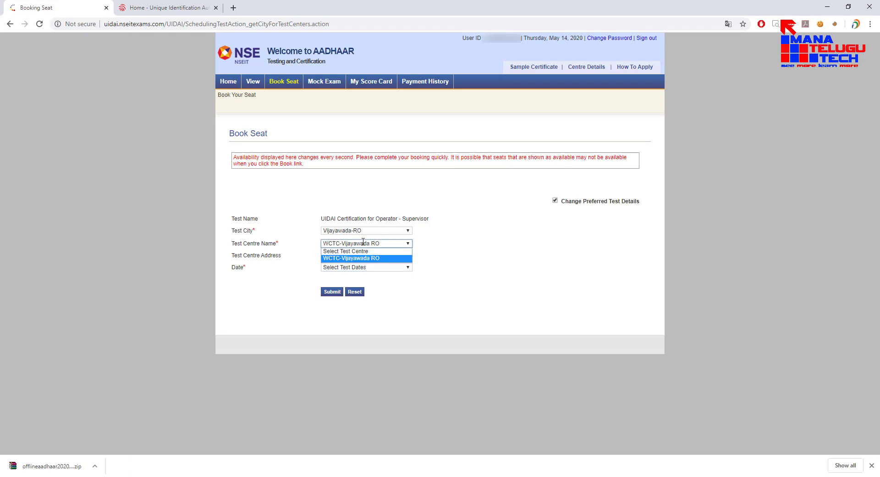
# Switch the test city to Vijaywada, select the NSEIT Limited - Vijaywada centre and check its available test dates.
pyautogui.click(365, 230)
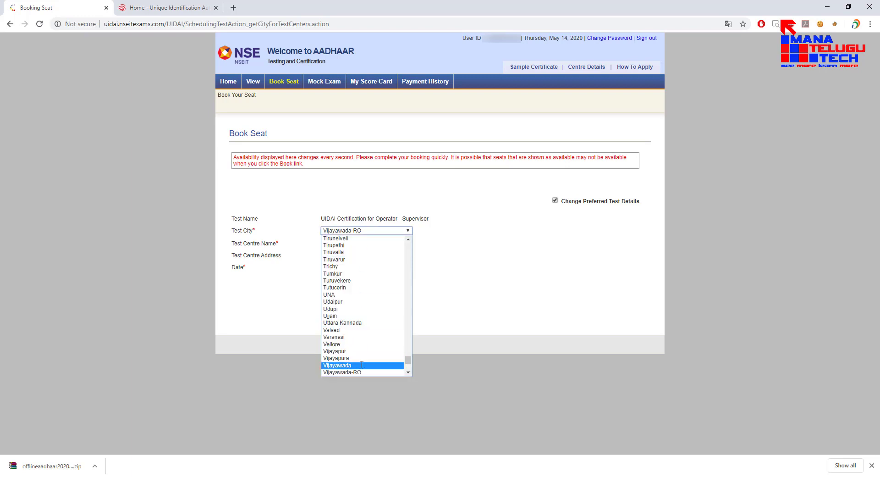
pyautogui.click(365, 288)
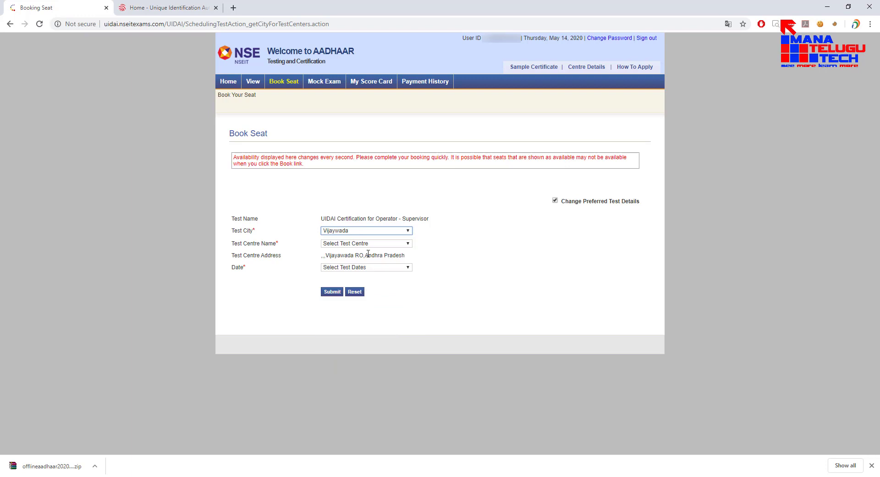
pyautogui.click(371, 243)
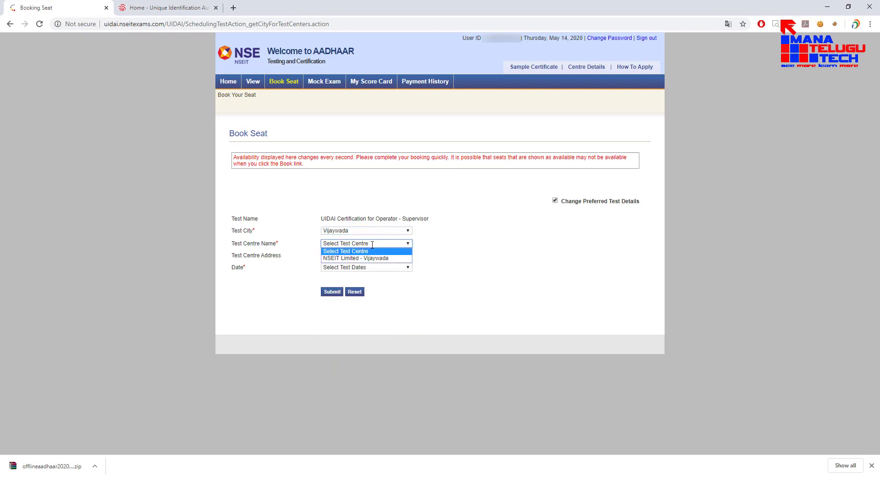
pyautogui.click(351, 259)
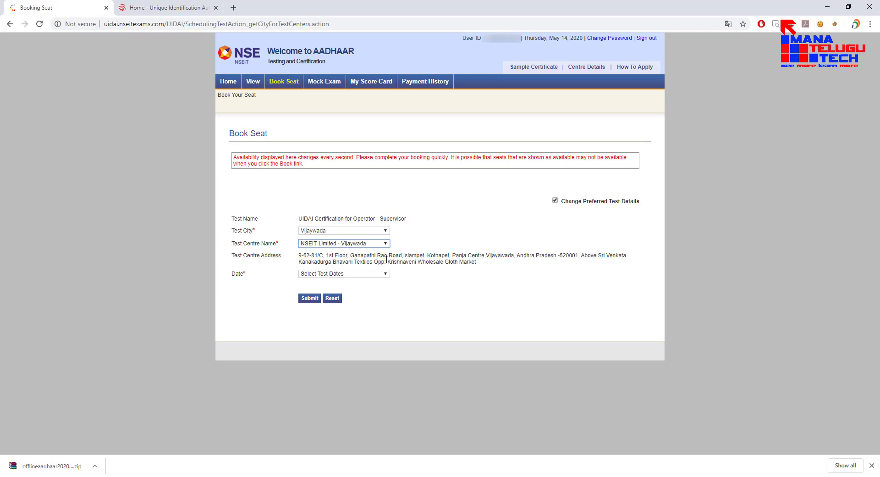
pyautogui.click(344, 273)
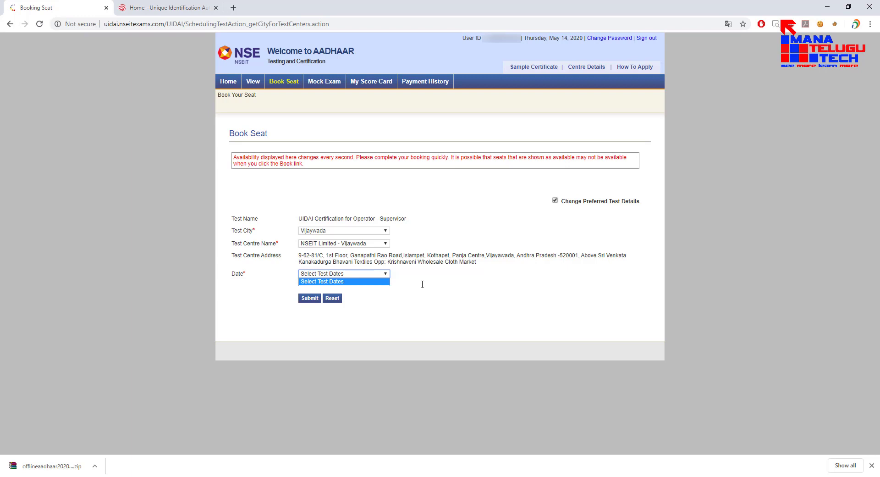
pyautogui.click(422, 284)
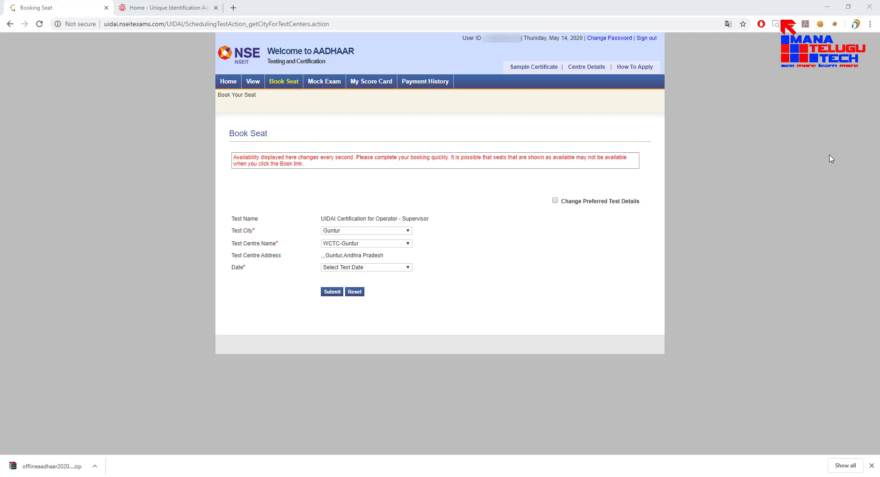
# Open the sample certificate and review its layout and details from top to bottom.
pyautogui.click(535, 68)
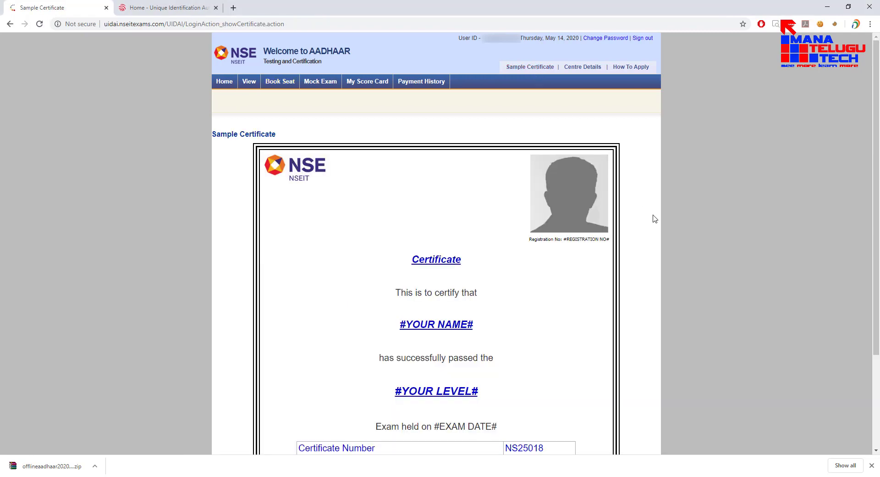
pyautogui.scroll(-2, 655, 220)
pyautogui.scroll(-1, 656, 221)
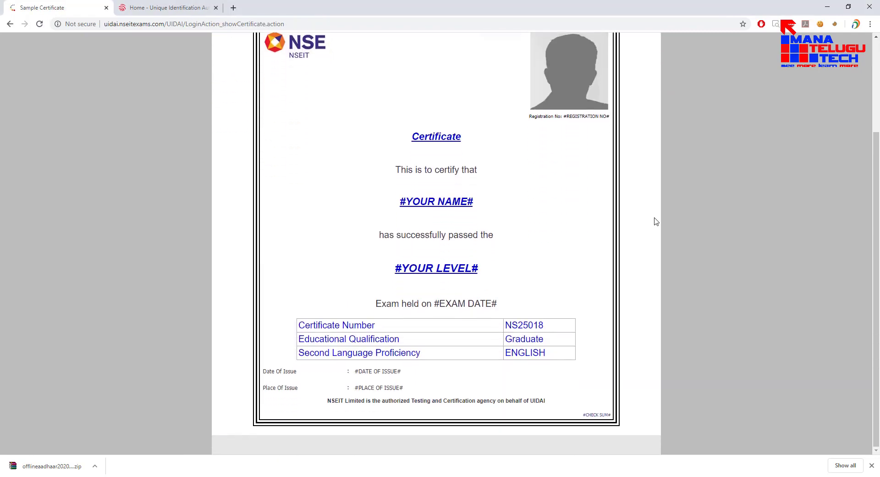
pyautogui.scroll(1, 656, 221)
pyautogui.scroll(1, 656, 222)
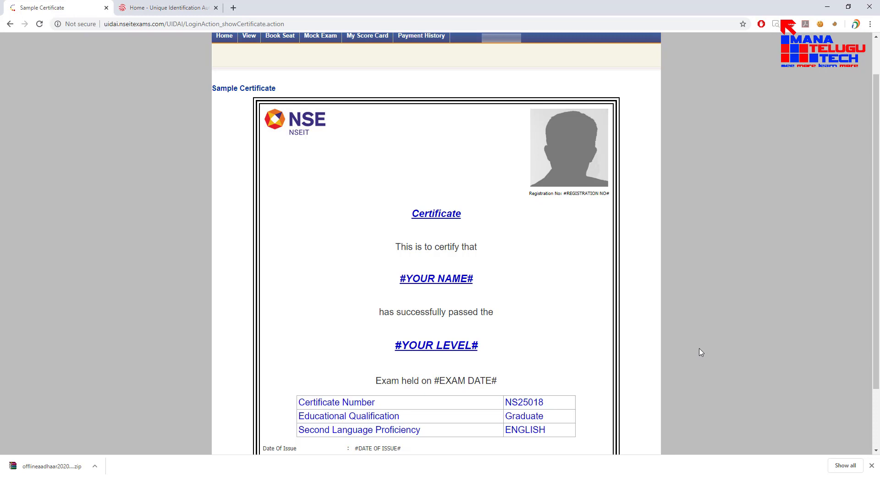
pyautogui.scroll(1, 700, 352)
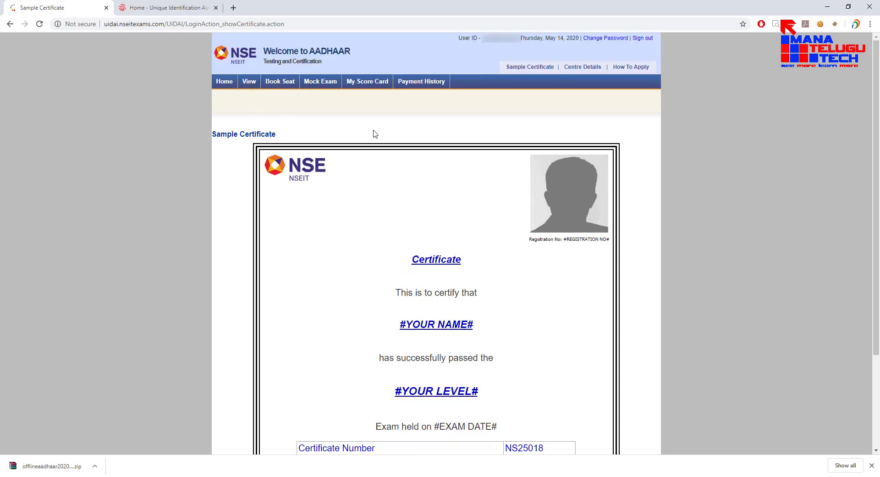